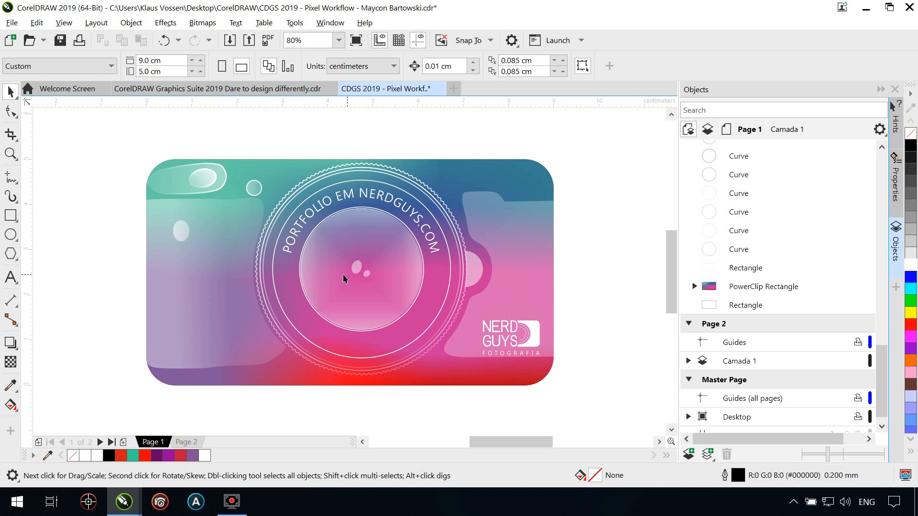
Enable the Align and Distribute docker and align the white camera-shaped curve of the NERD GUYS logo with the pixel grid
left_click(67, 23)
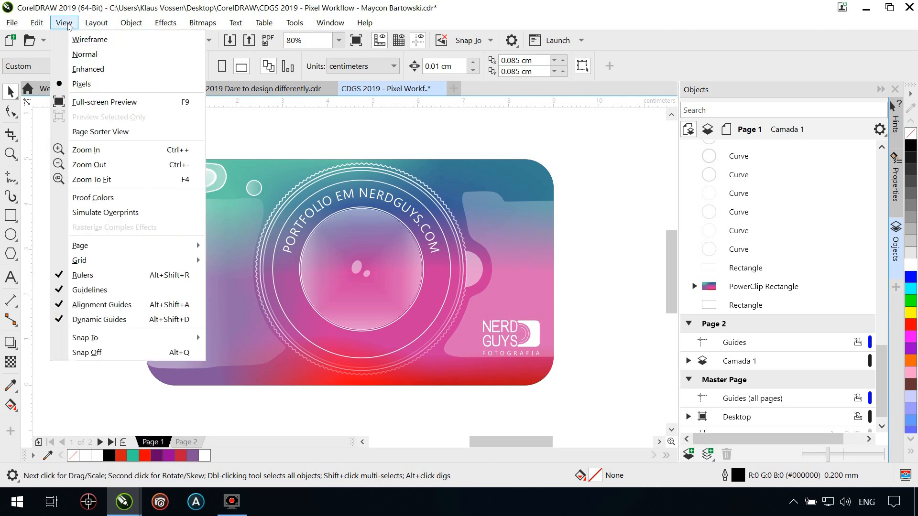
left_click(67, 23)
left_click(11, 154)
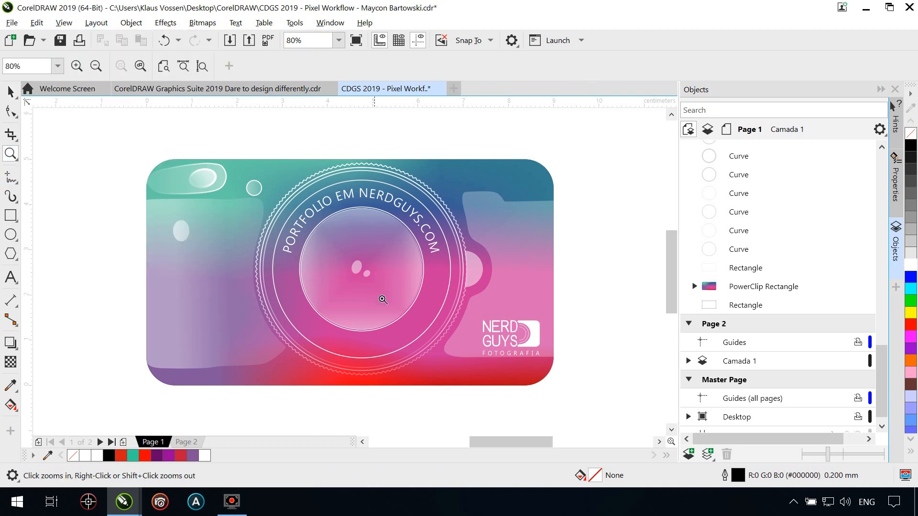
left_click_drag(446, 304, 564, 380)
left_click_drag(239, 188, 548, 372)
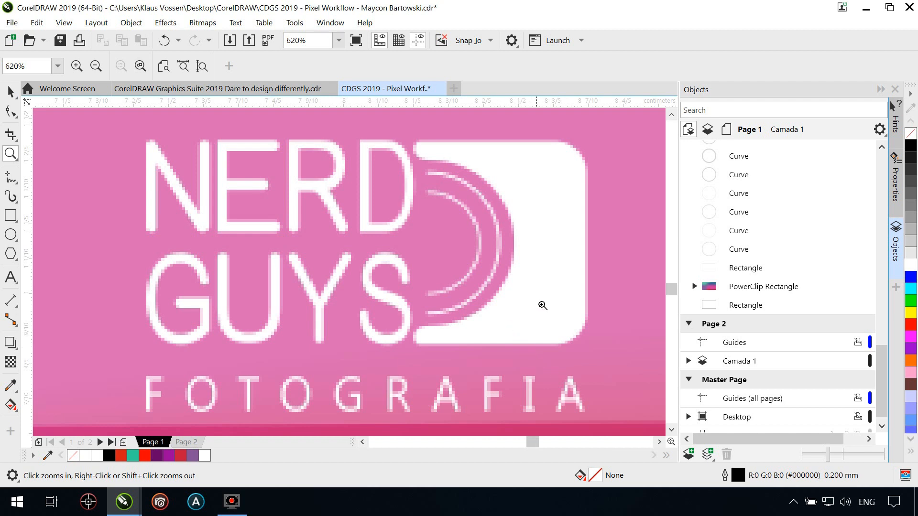
left_click(11, 91)
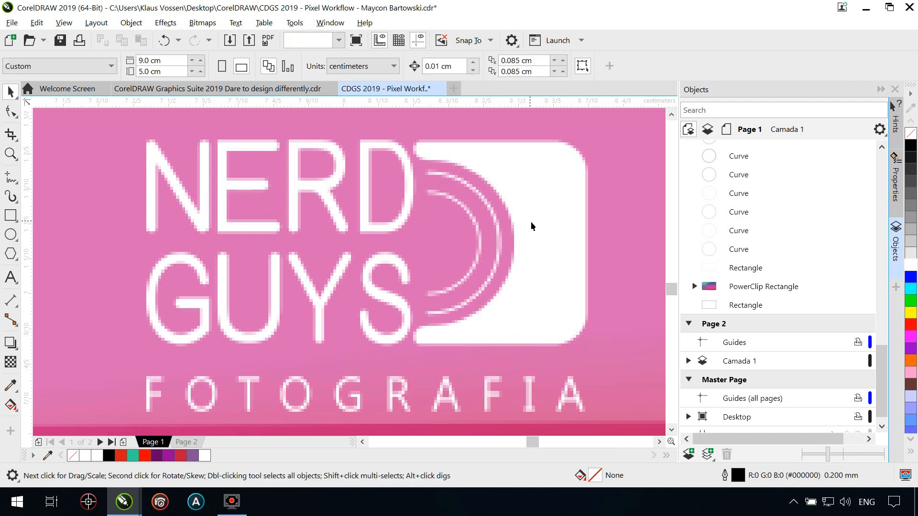
left_click(584, 233)
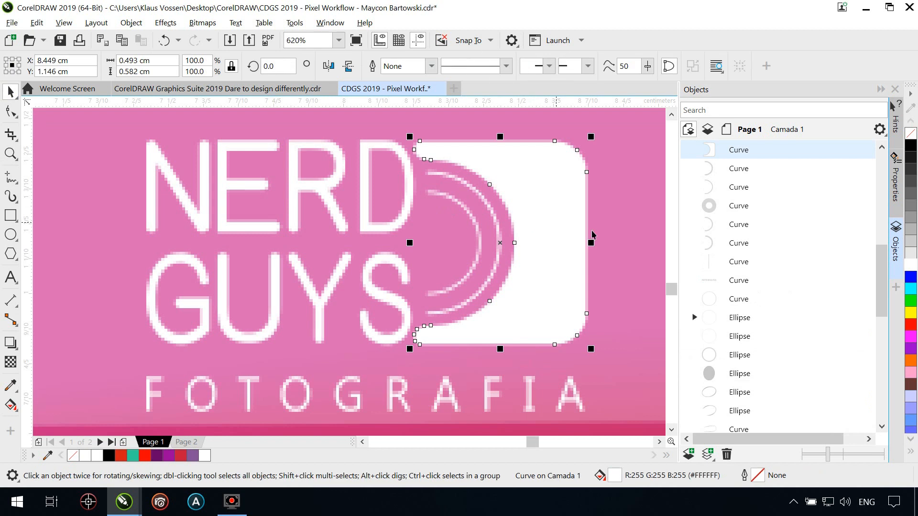
left_click(897, 289)
left_click(718, 163)
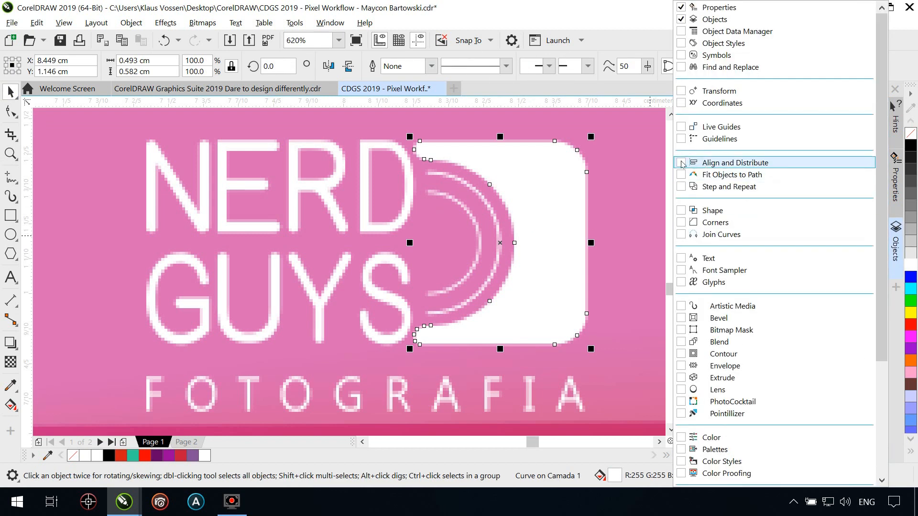
left_click(897, 412)
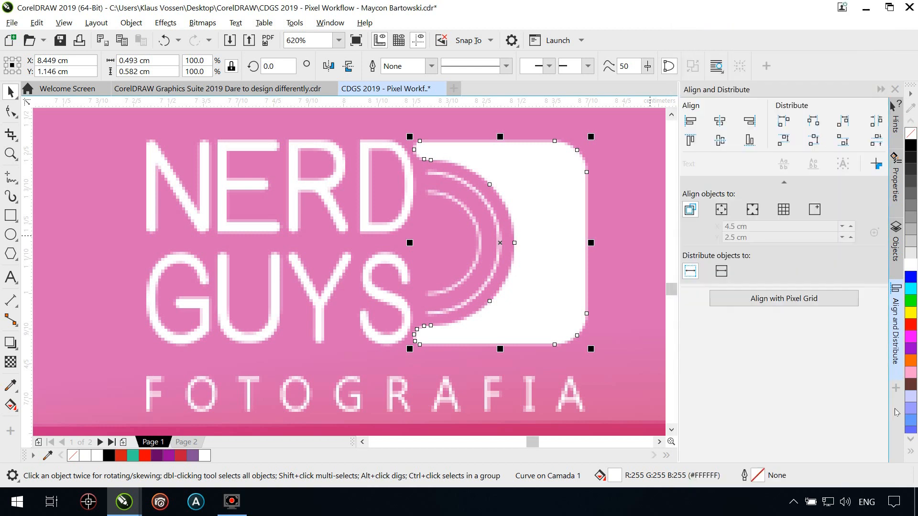
left_click(764, 300)
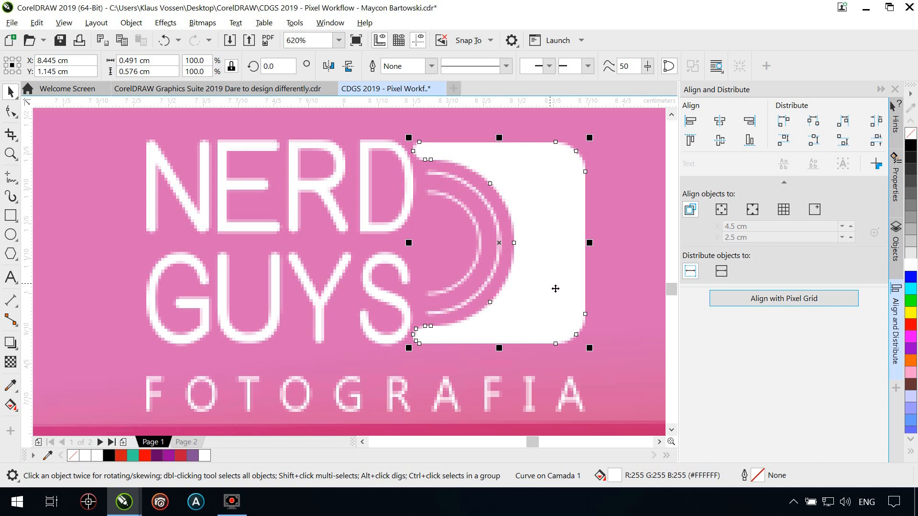
key("F4")
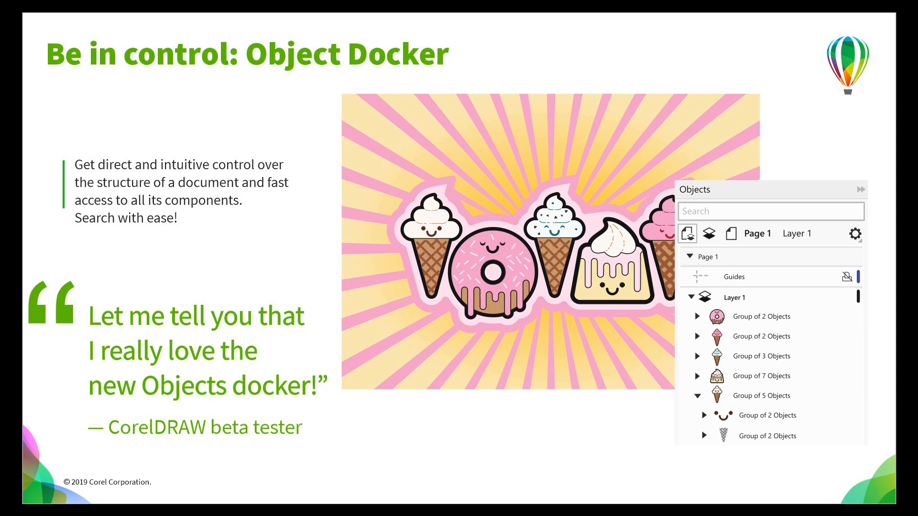
Leave the full-screen preview, select the sweets illustration on Page 16 and expand its group in the Objects docker
key("Escape")
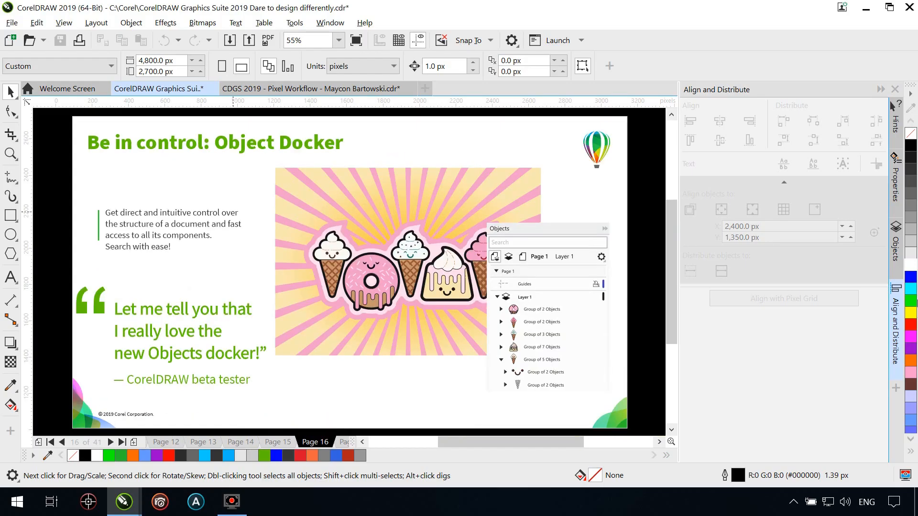
left_click(374, 198)
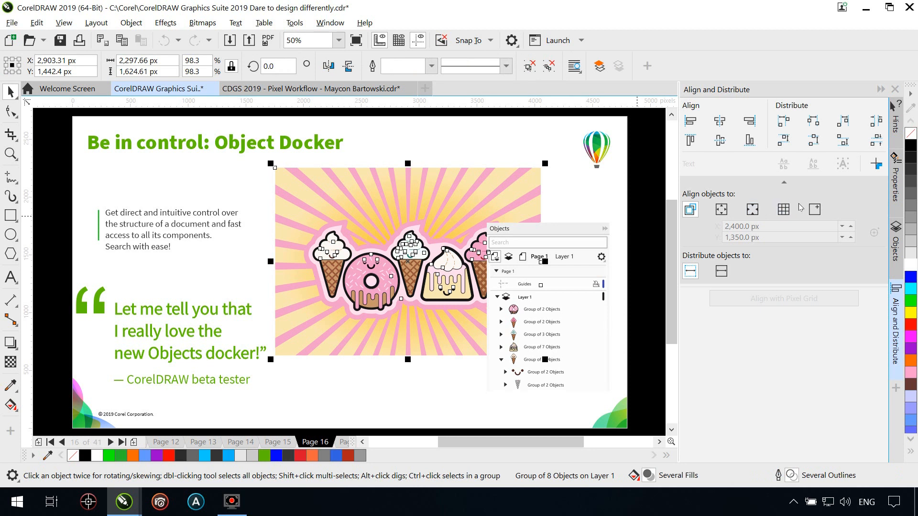
left_click(897, 249)
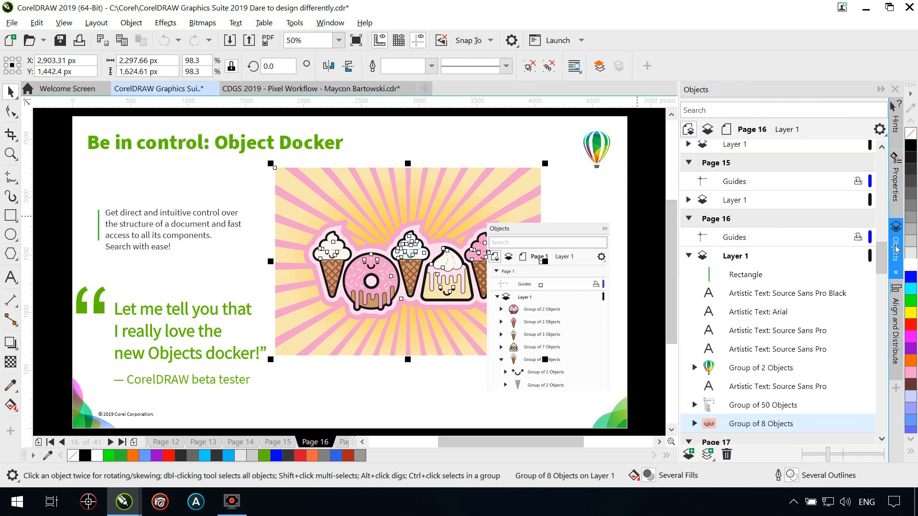
left_click_drag(883, 253, 884, 269)
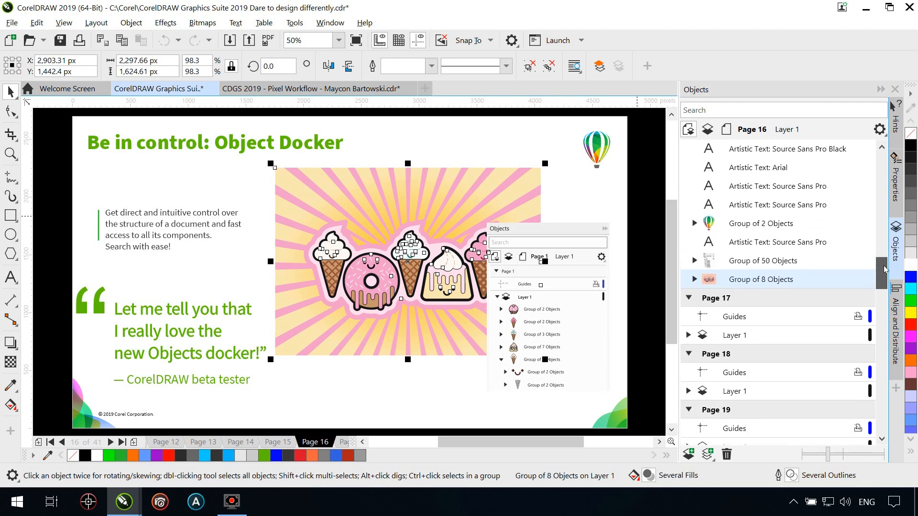
left_click(694, 280)
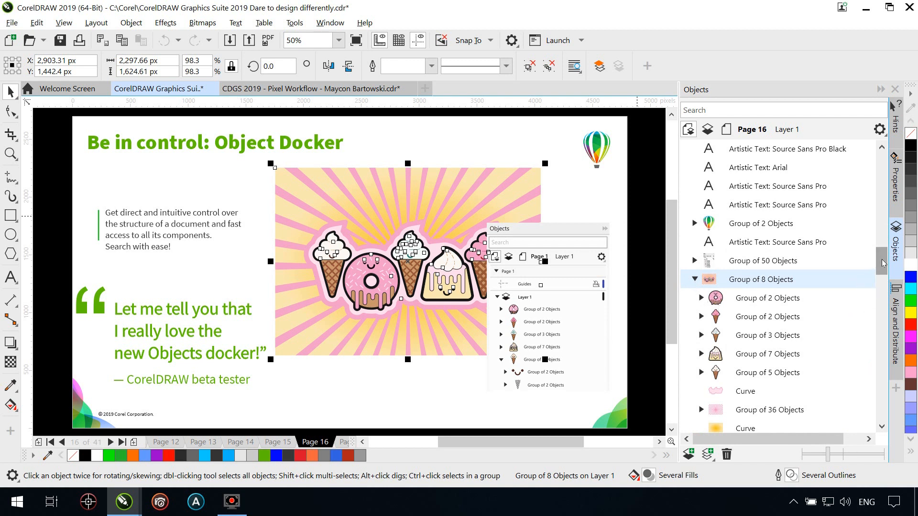
scroll(873, 264, "down", 2)
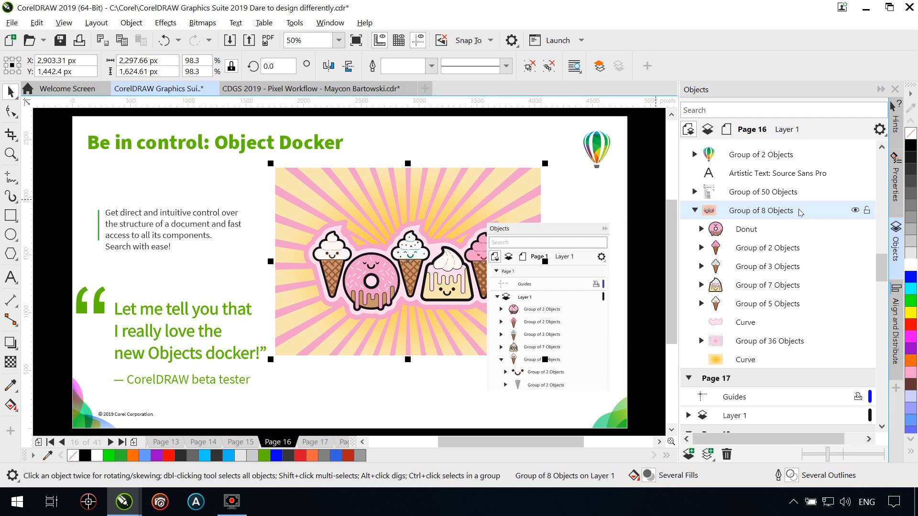
Search the Objects docker for "Donut" and clear the search again
left_click(745, 114)
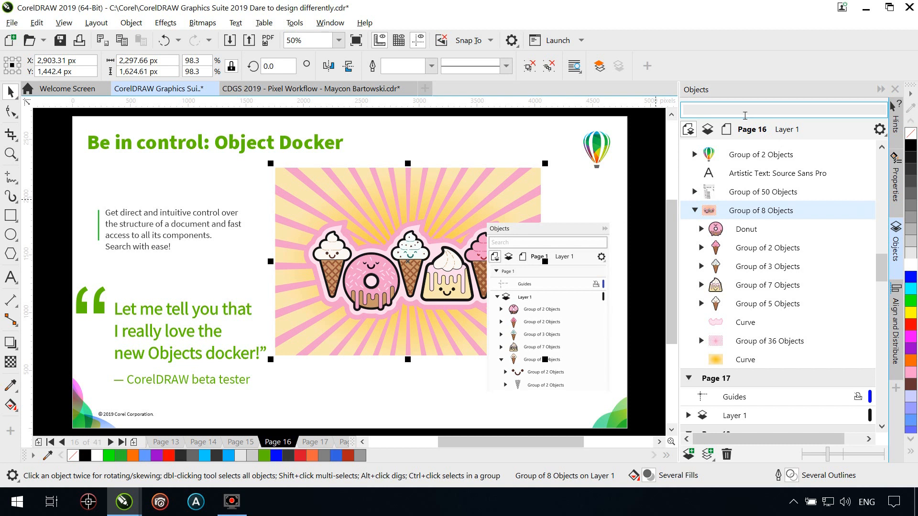
type("D")
type("onut")
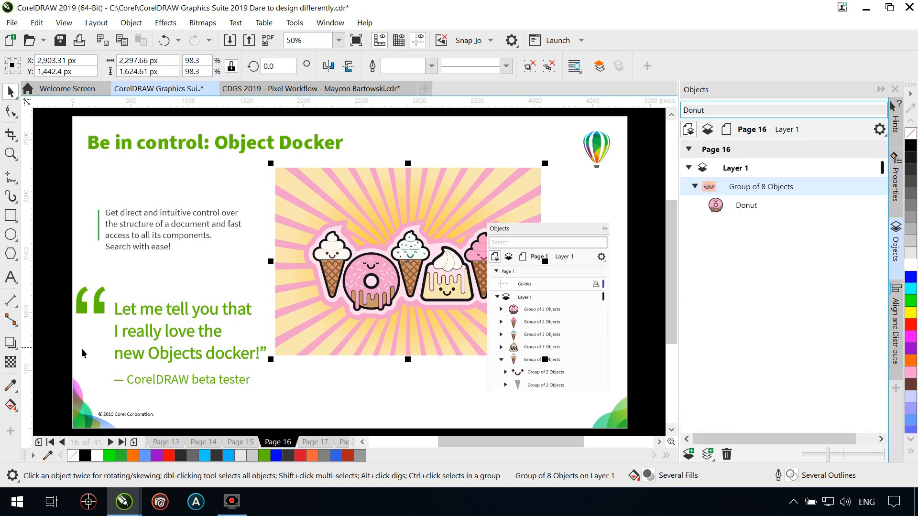
left_click_drag(717, 113, 650, 113)
key("BackSpace")
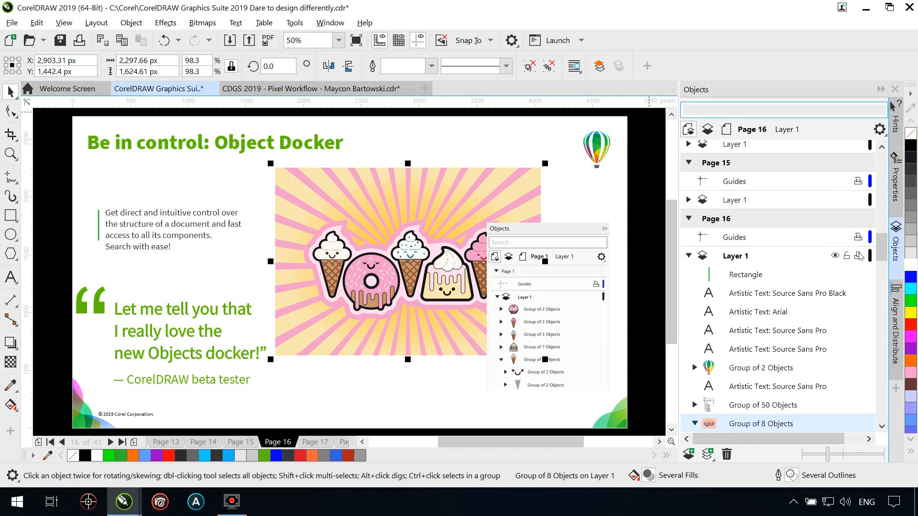
Adjust the thumbnail size in the Objects docker and show Page 16 in full-screen preview
left_click_drag(881, 247, 879, 270)
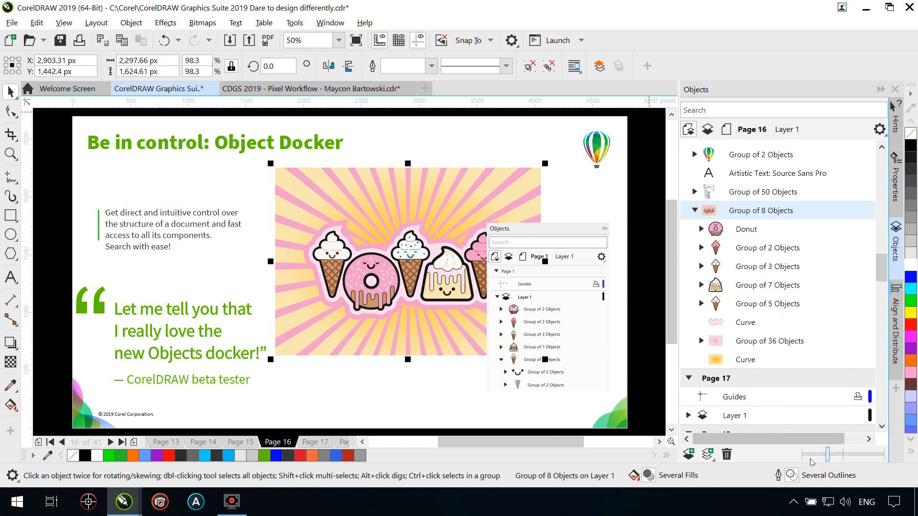
left_click_drag(830, 457, 833, 457)
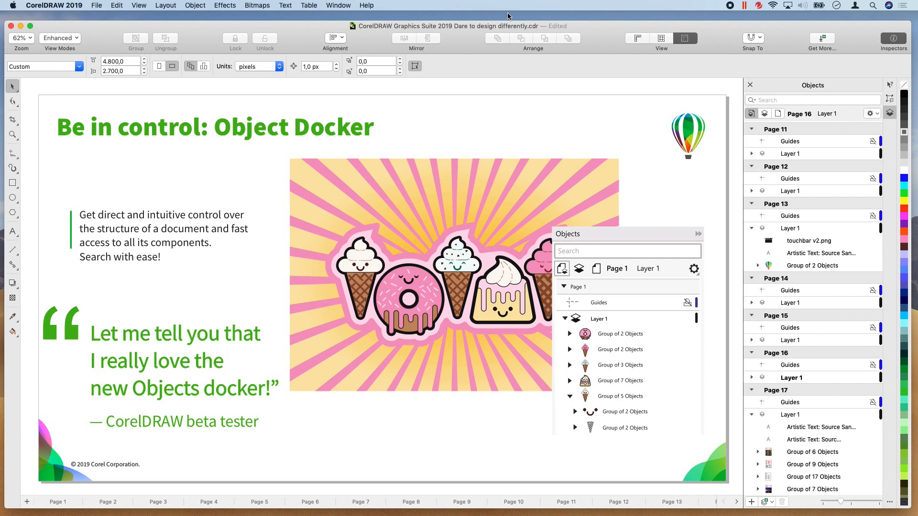
key("F9")
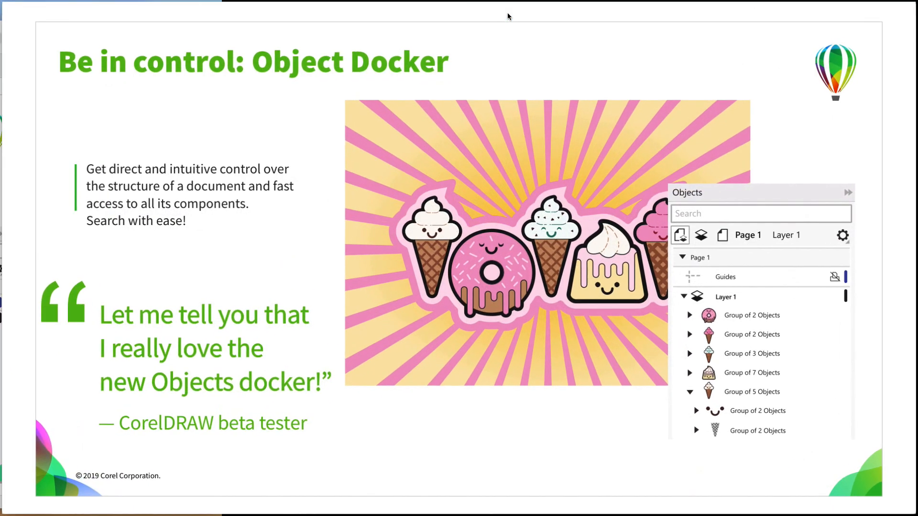
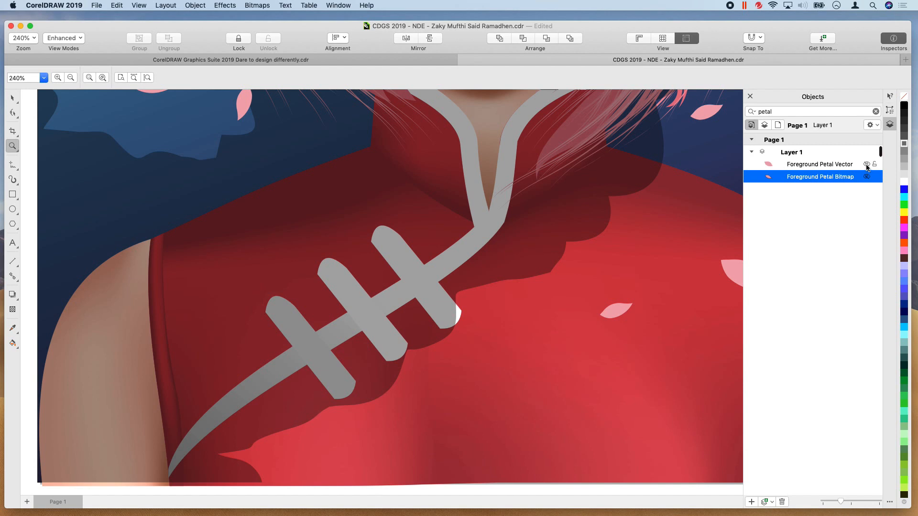
Make the Foreground Petal Vector object visible and apply the Creative effect Scatter to it
left_click(867, 165)
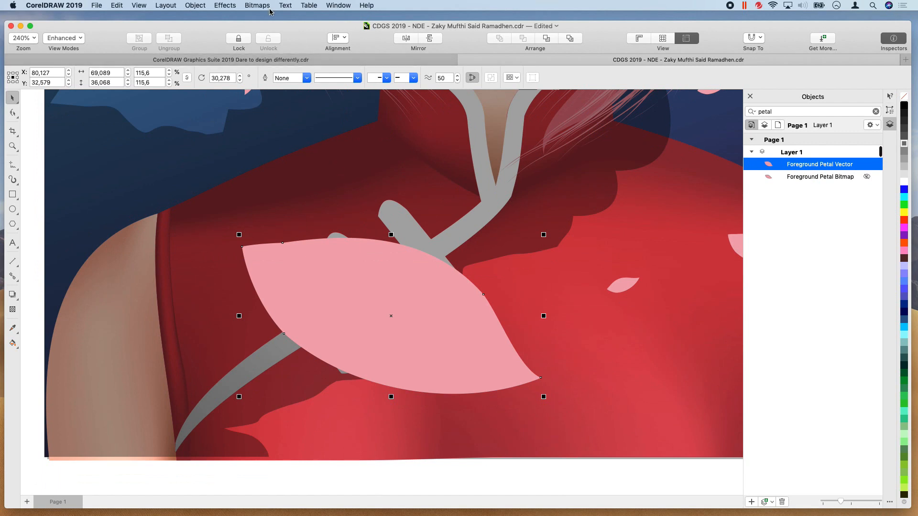
left_click(225, 6)
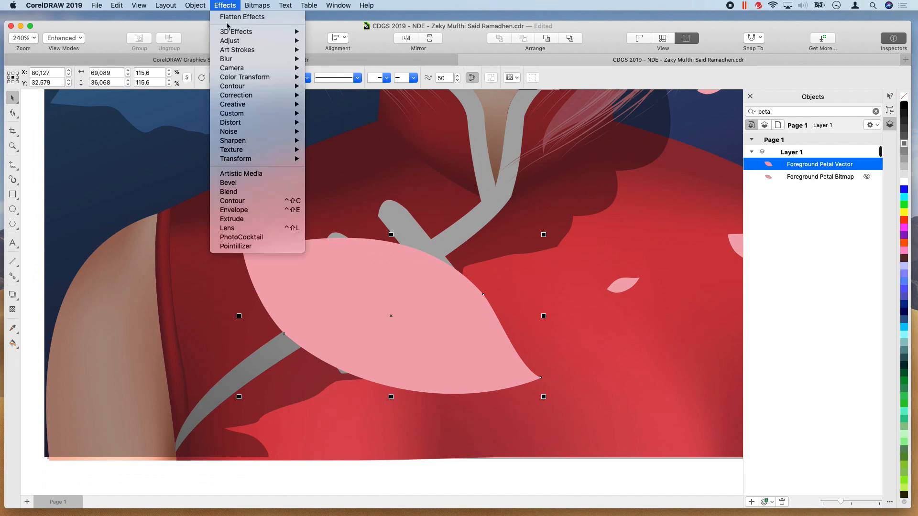
mouse_move(248, 104)
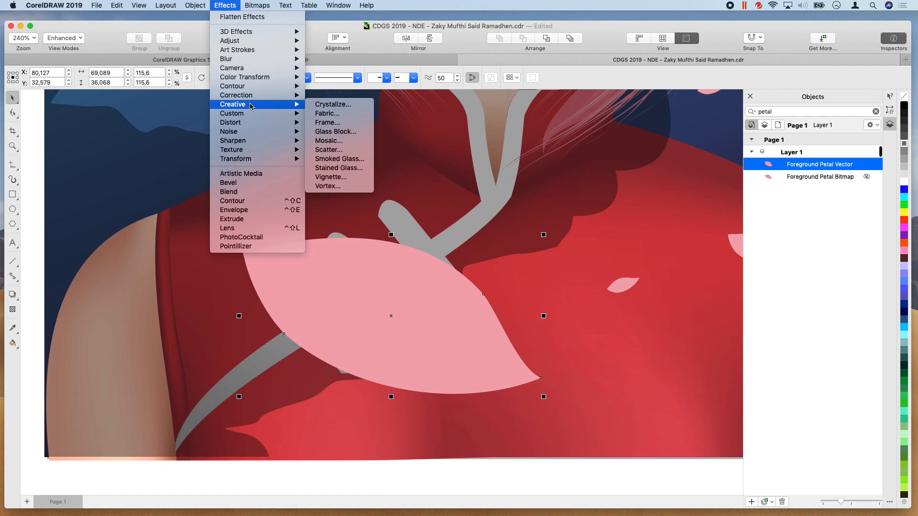
left_click(335, 150)
left_click_drag(422, 254, 508, 256)
left_click(531, 293)
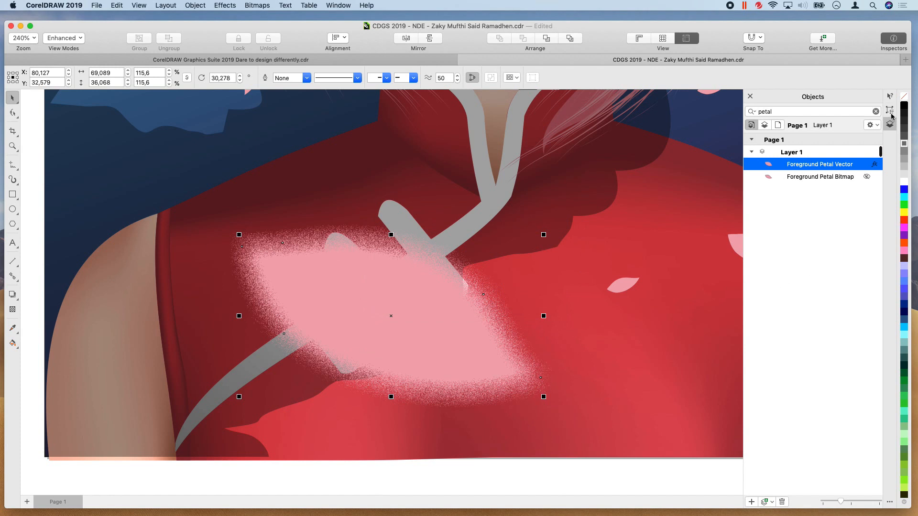
Add a Gaussian Blur with a radius of 14.8 pixels to the petal's bitmap effects in its object properties
left_click(890, 113)
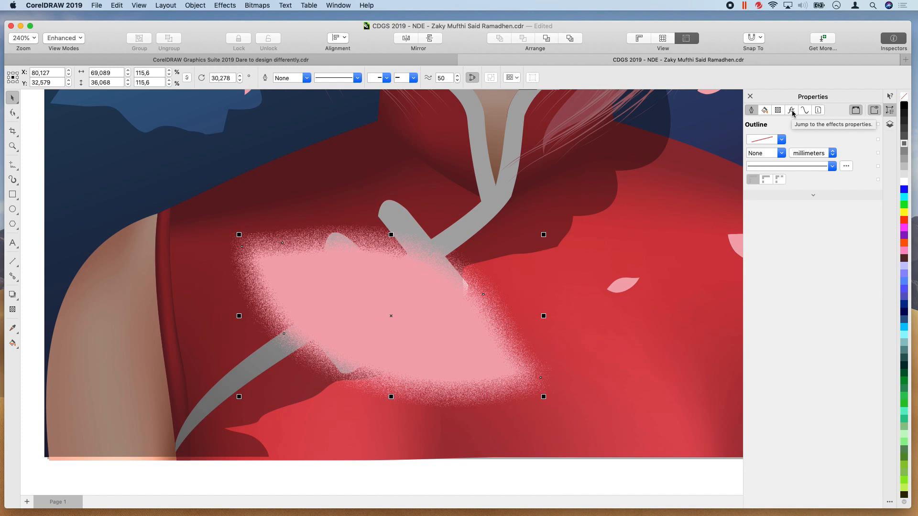
left_click(791, 111)
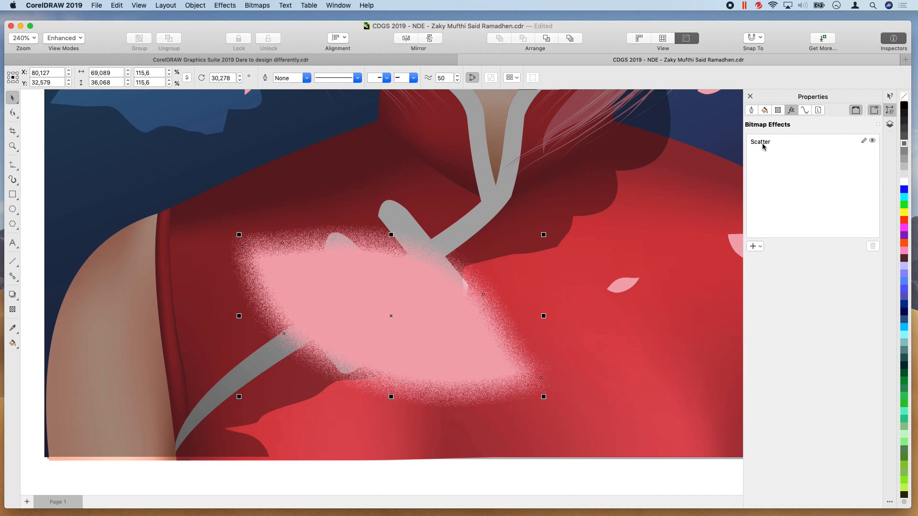
left_click(760, 246)
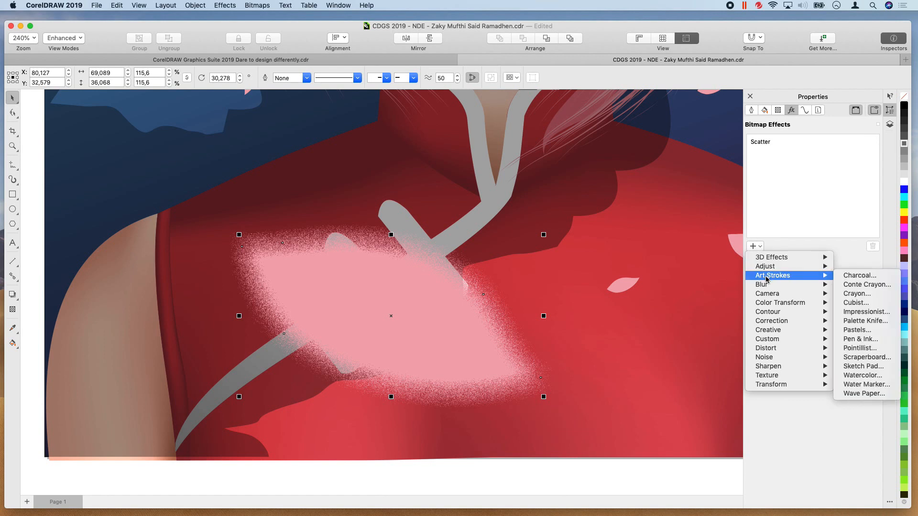
mouse_move(767, 286)
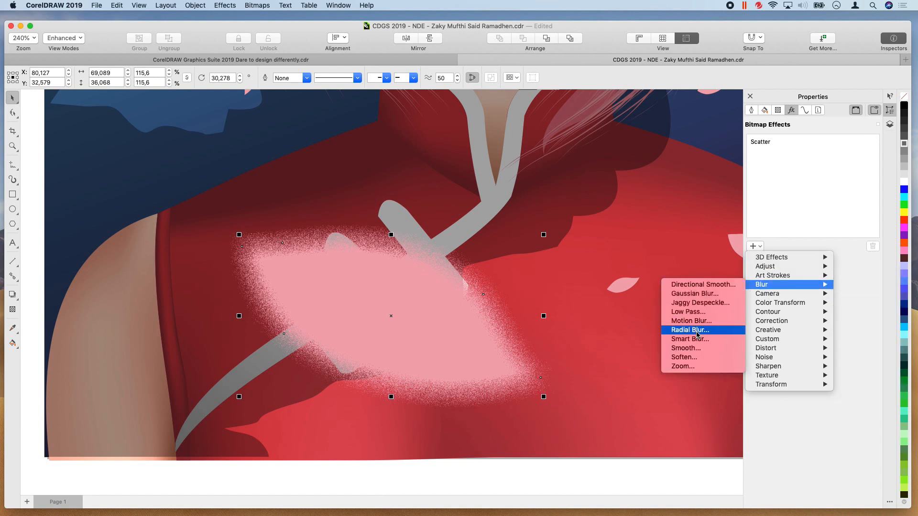
left_click(696, 293)
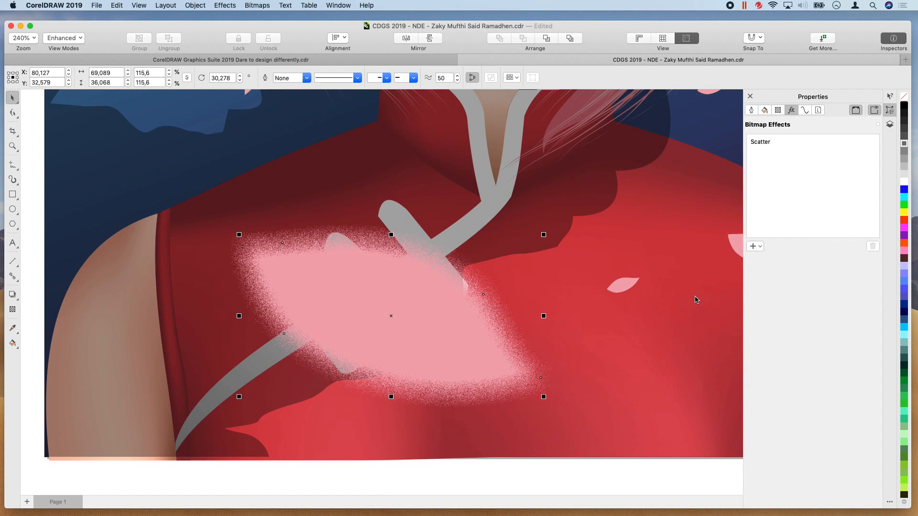
left_click_drag(430, 255, 453, 254)
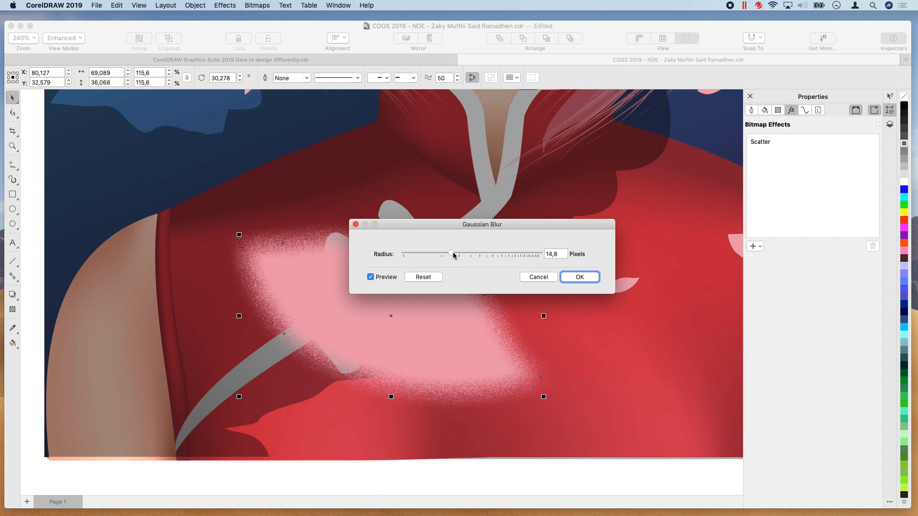
left_click(578, 279)
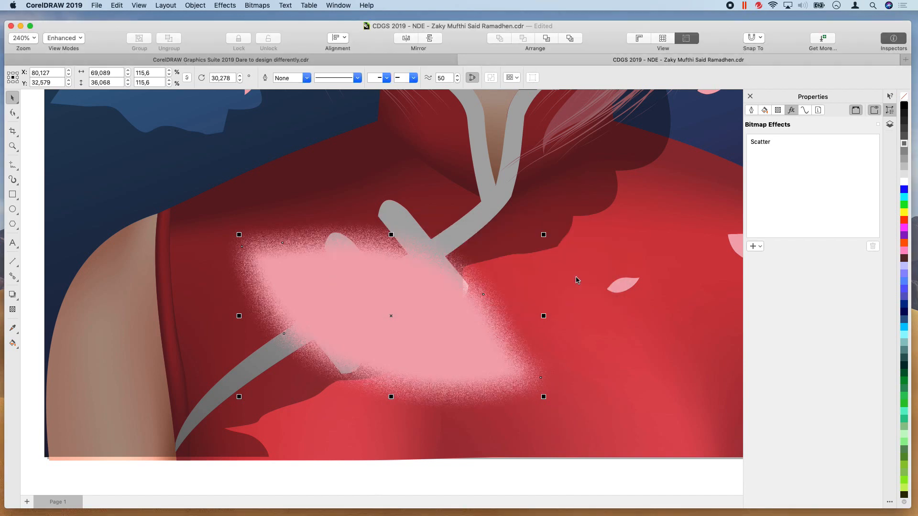
Move Gaussian Blur above Scatter in the petal's bitmap effects stack
mouse_move(767, 158)
left_click(765, 158)
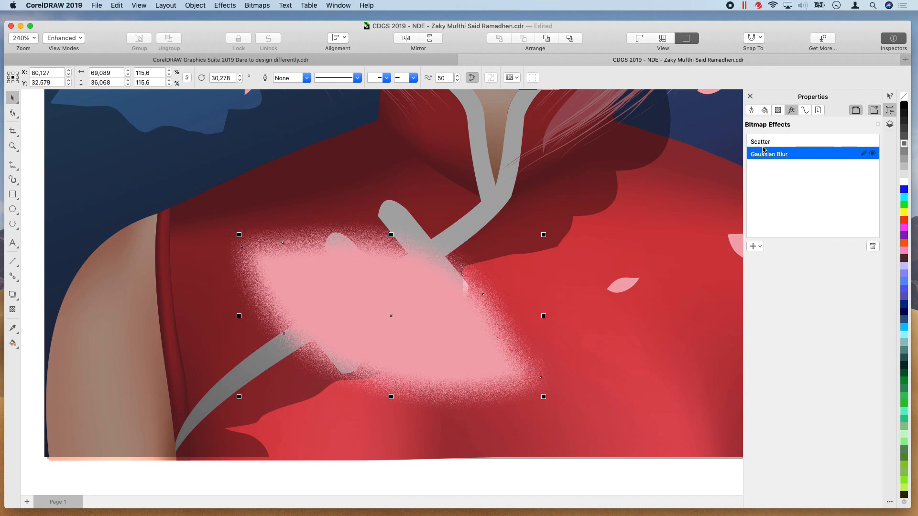
left_click(762, 144)
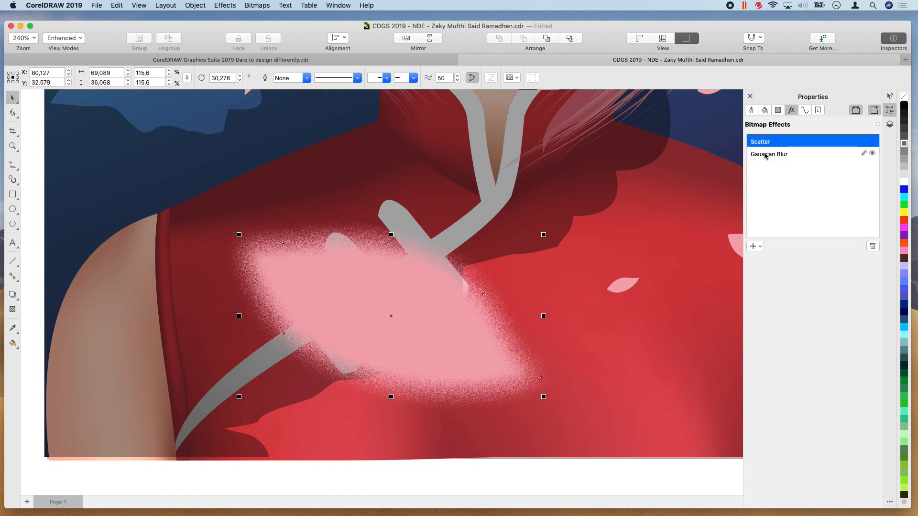
left_click(764, 155)
left_click_drag(766, 156, 770, 140)
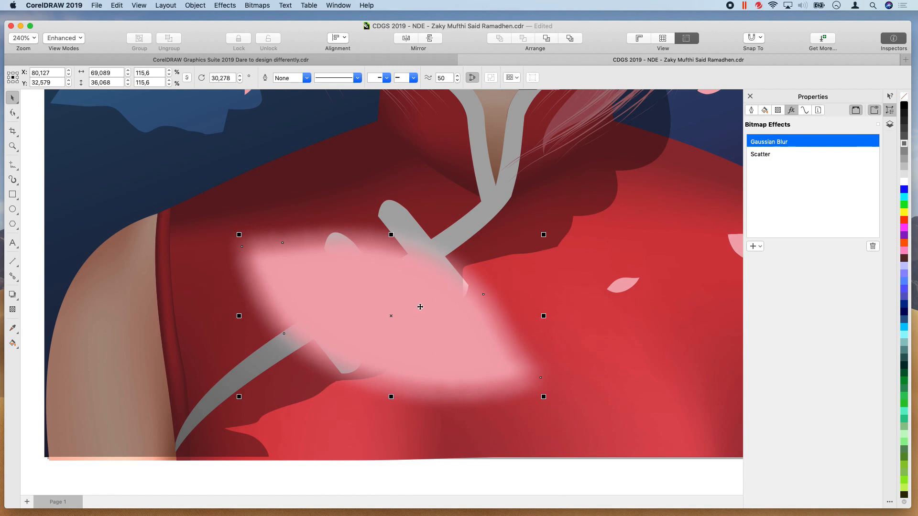
Hide the petal's Gaussian Blur effect and show it again
mouse_move(869, 144)
left_click(873, 142)
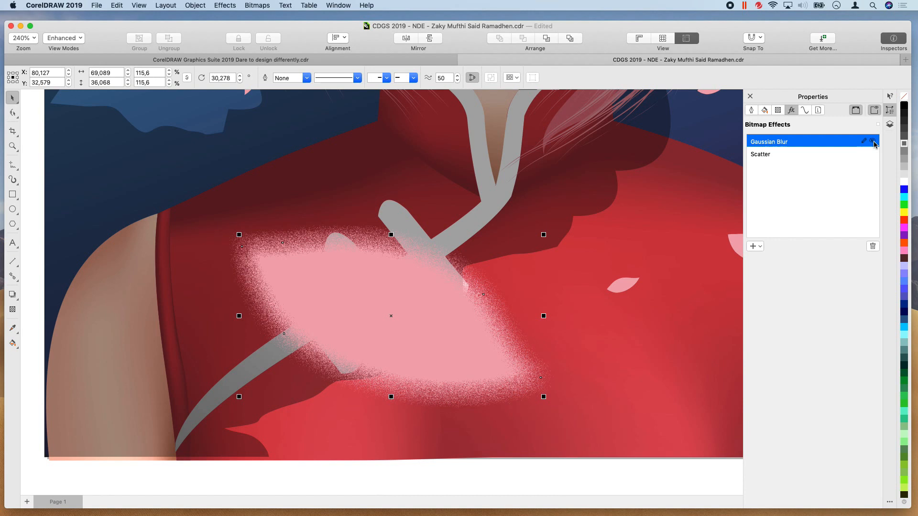
left_click(873, 141)
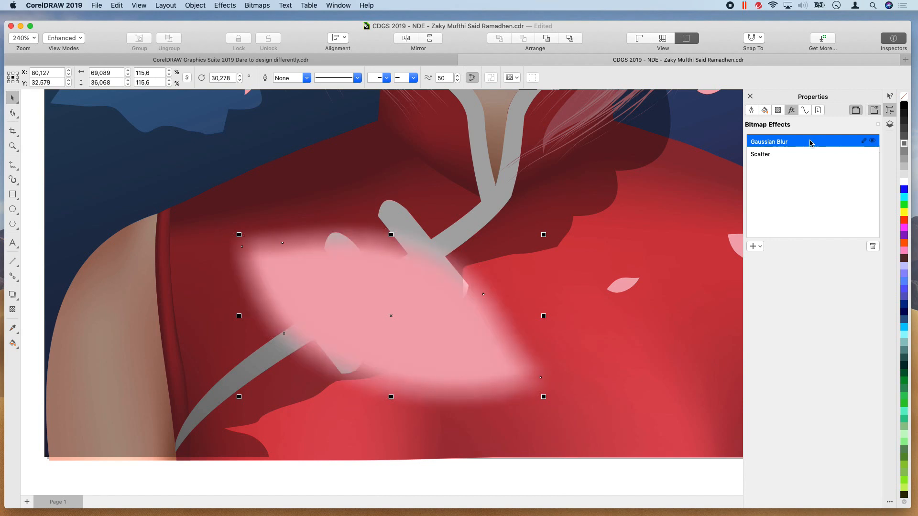
Move Scatter back above Gaussian Blur in the petal's bitmap effects stack
left_click_drag(809, 143, 804, 163)
left_click(780, 159)
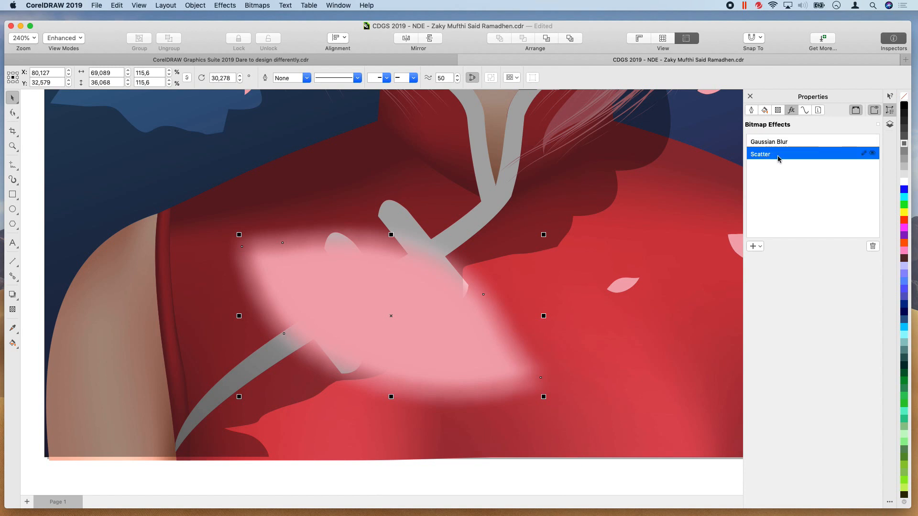
left_click_drag(782, 137, 782, 137)
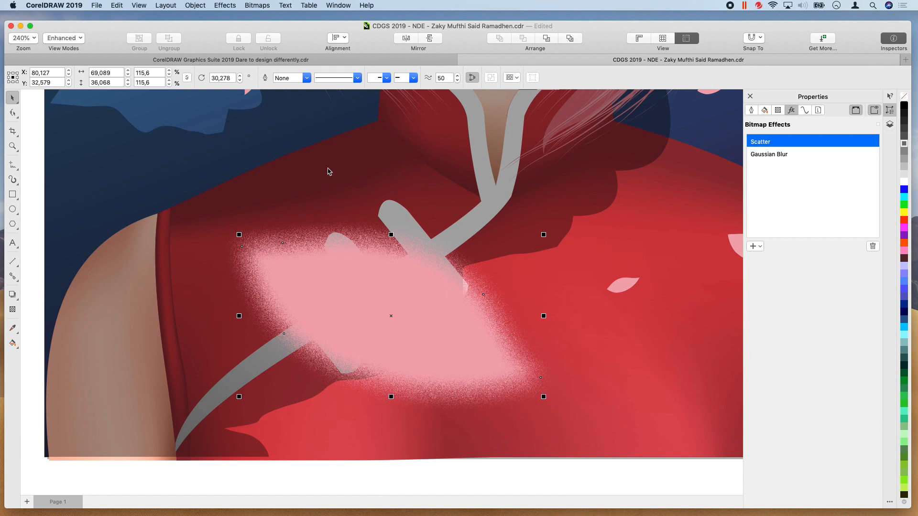
Select both Scatter and Gaussian Blur in the effects stack and copy them onto the small petal over the light blue background shape
scroll(328, 171, "down", 1)
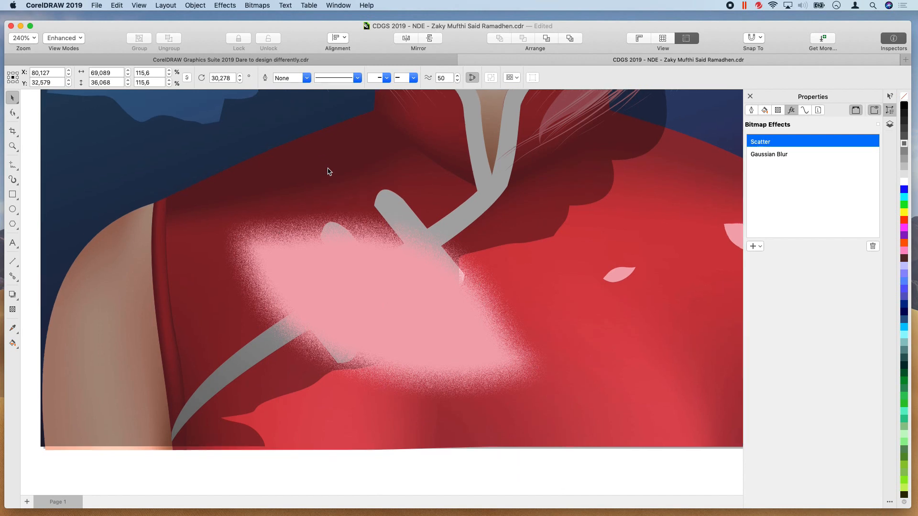
scroll(328, 171, "down", 1)
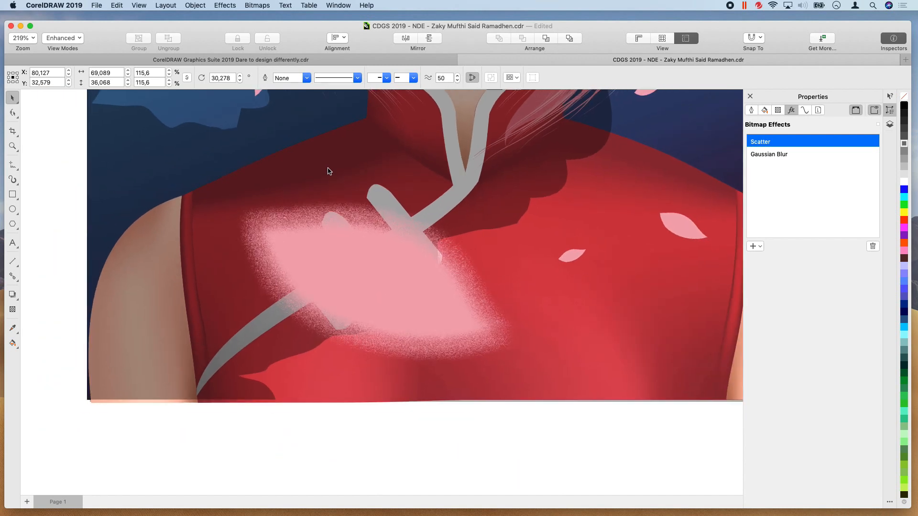
scroll(328, 168, "down", 1)
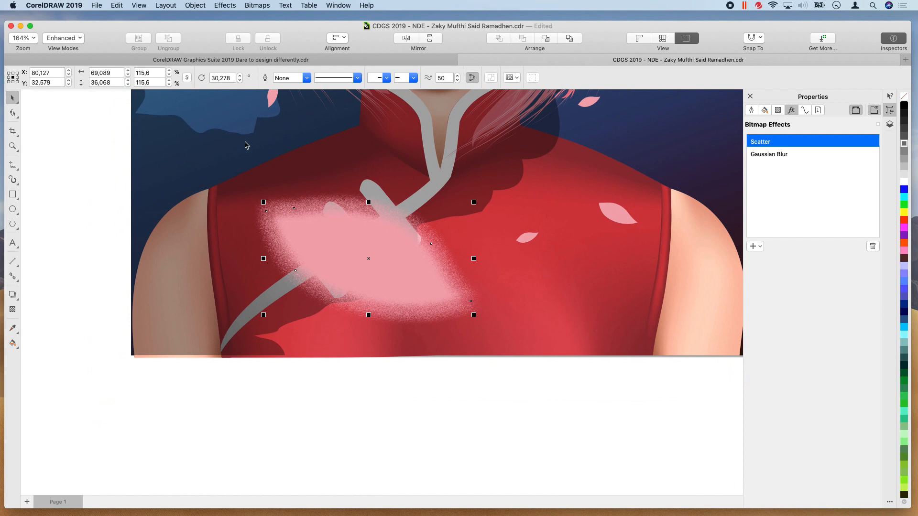
scroll(245, 145, "down", 1)
scroll(244, 145, "up", 5)
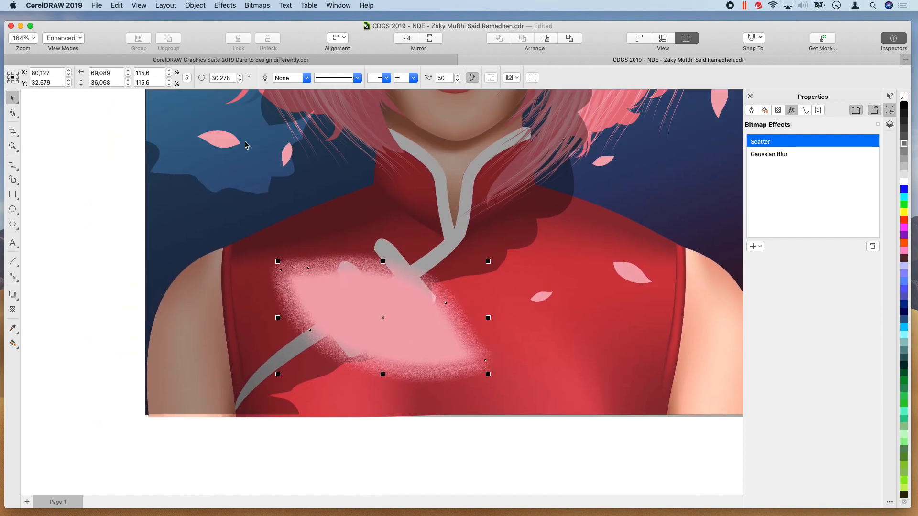
scroll(245, 145, "up", 5)
scroll(245, 146, "left", 2)
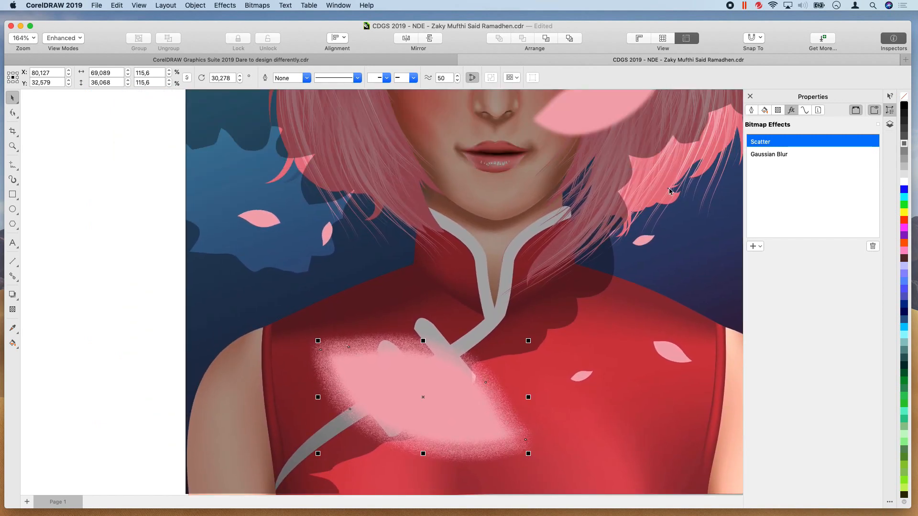
left_click(759, 159, "shift")
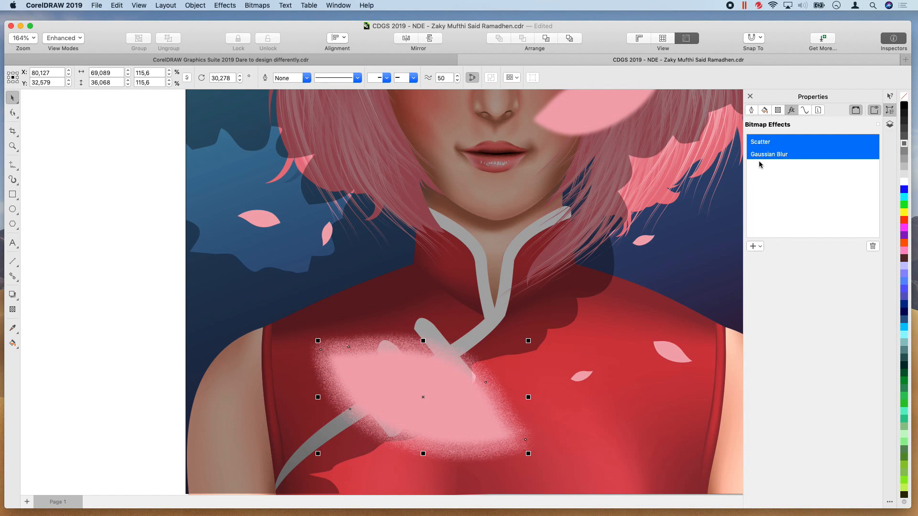
left_click_drag(228, 205, 265, 221)
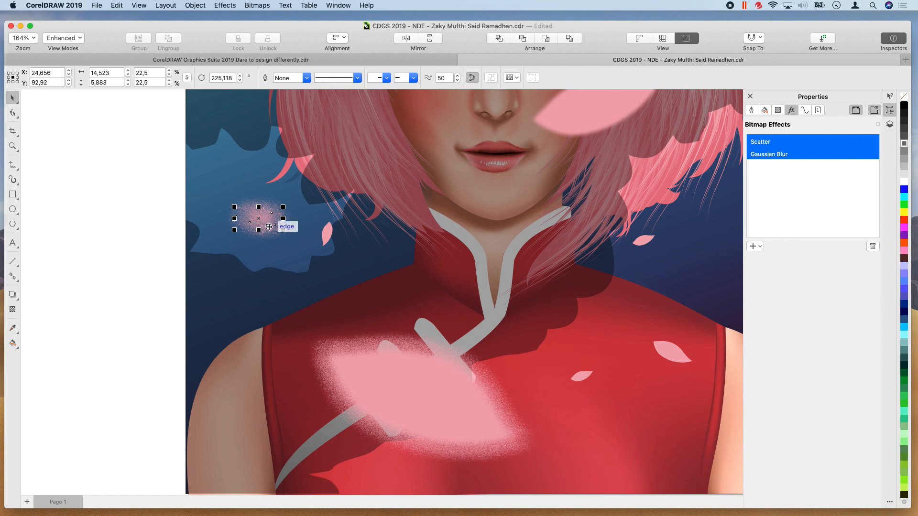
Reshape the large petal by moving its upper-left tip outward and its upper edge inward, and return to the Dare to design differently.cdr document
left_click(398, 374)
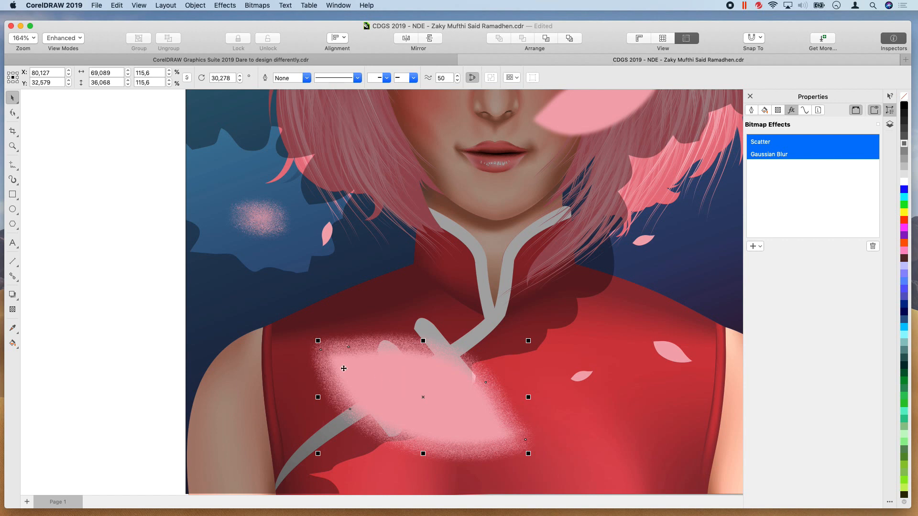
left_click(14, 114)
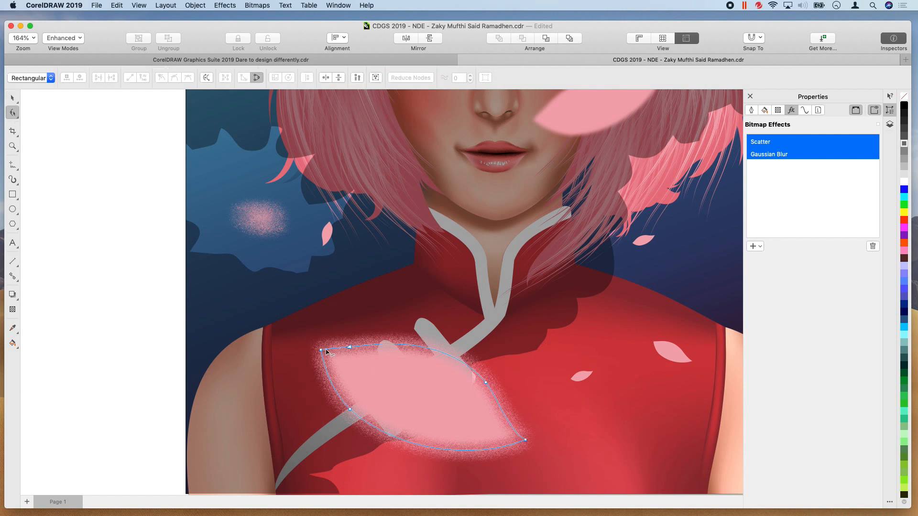
left_click_drag(321, 352, 433, 361)
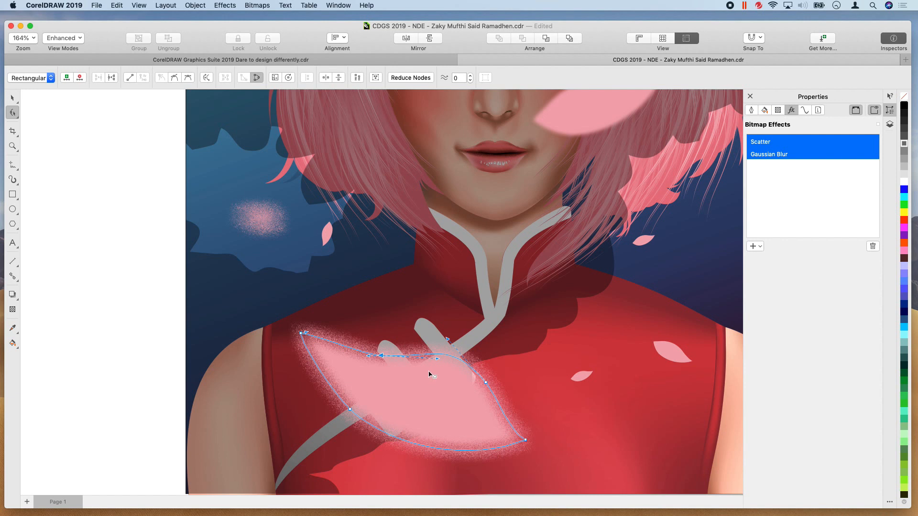
left_click(237, 59)
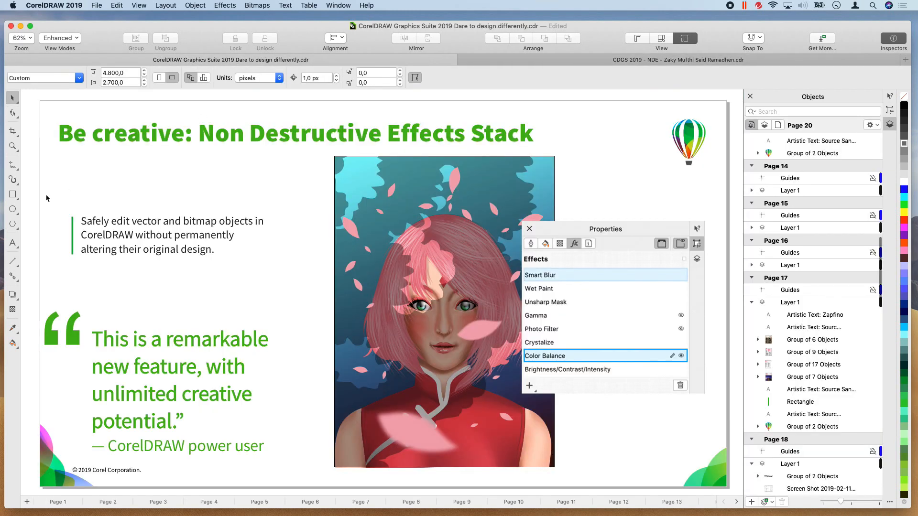
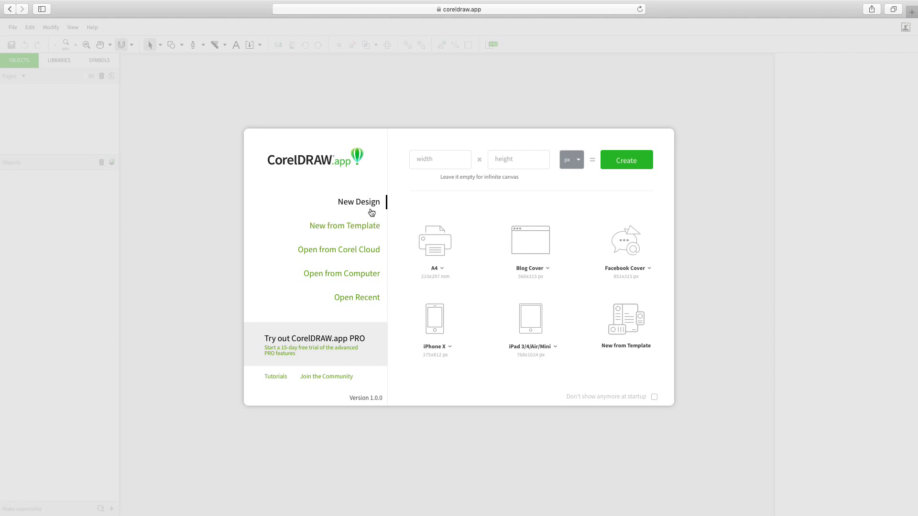
Create a new design from the 800 x 800 px Social Media template with the SPRING Top Destination artwork
left_click(369, 229)
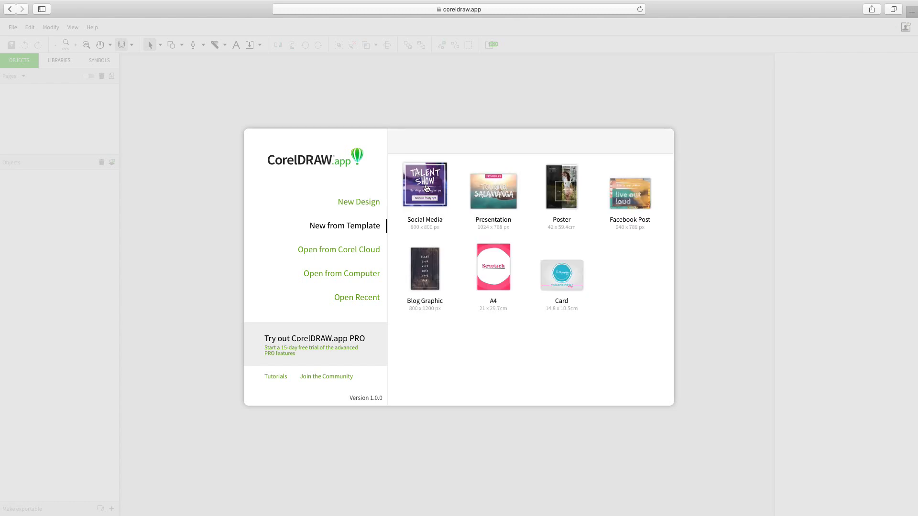
left_click(426, 188)
left_click_drag(671, 164, 665, 293)
left_click(441, 278)
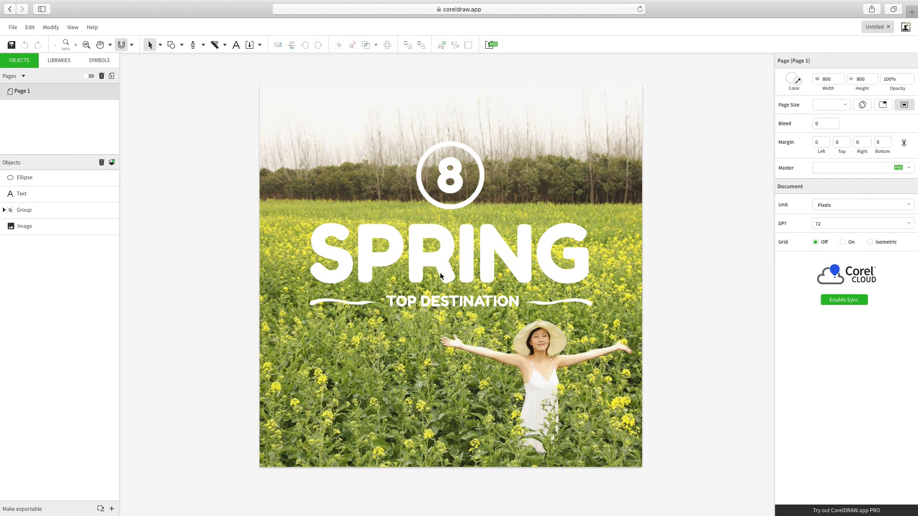
Select the SPRING title group on the page, followed by the flower field background image
left_click(440, 276)
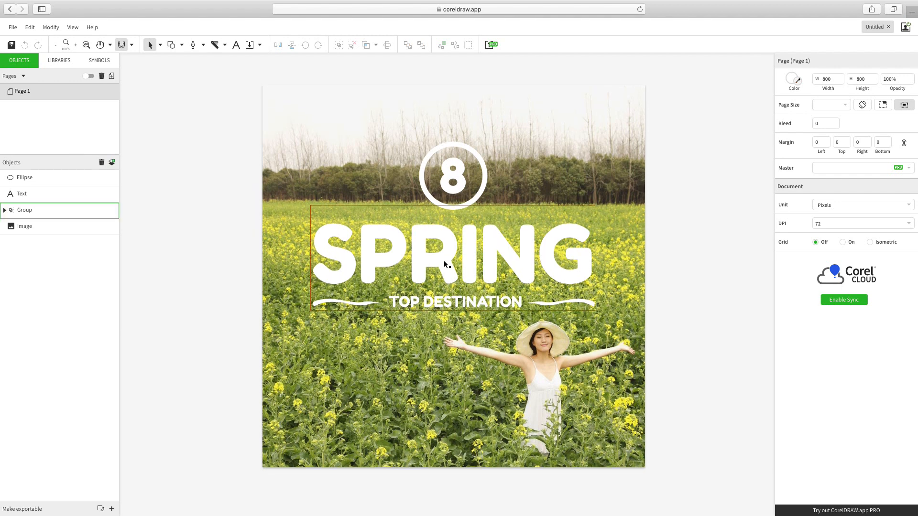
left_click(444, 260)
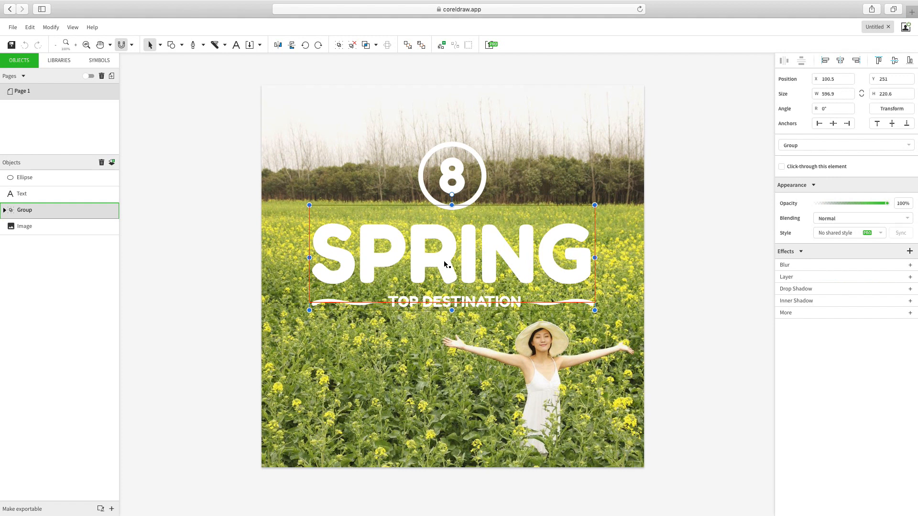
left_click(374, 188)
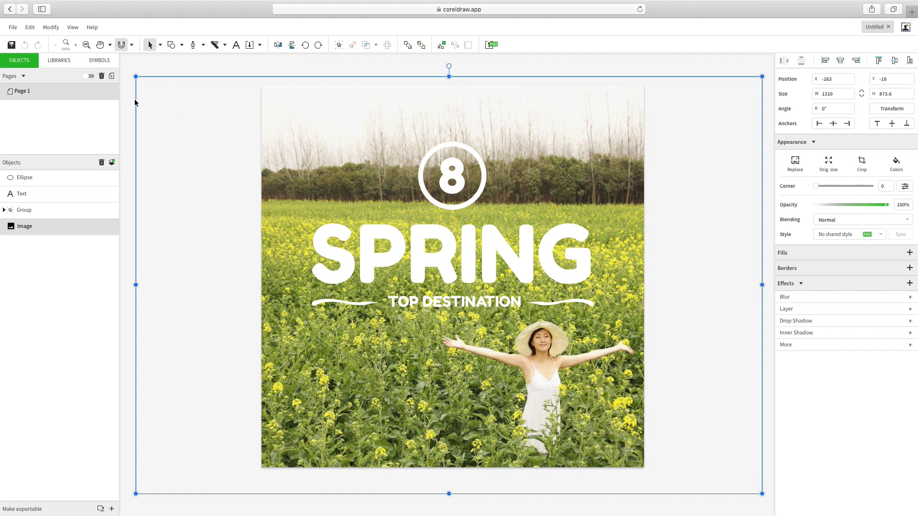
Open the lion .cdr design from its folder in Corel Cloud
left_click(13, 28)
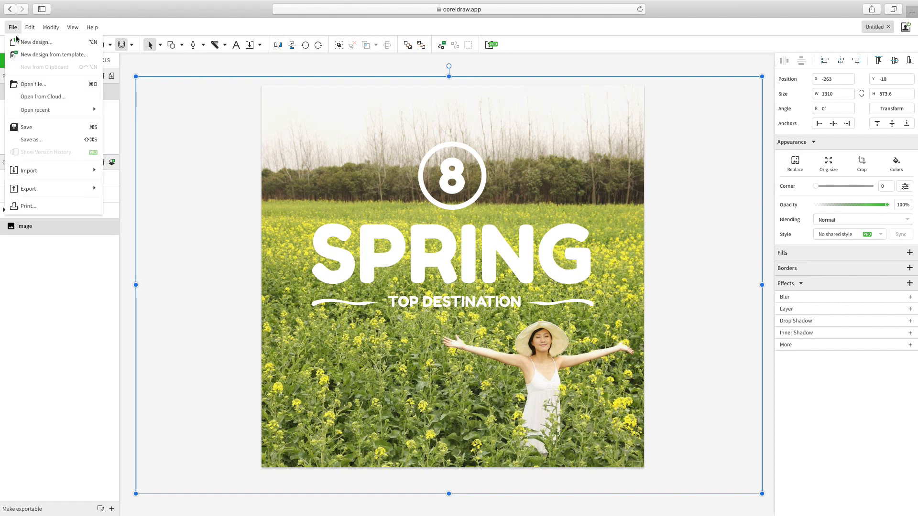
left_click(35, 97)
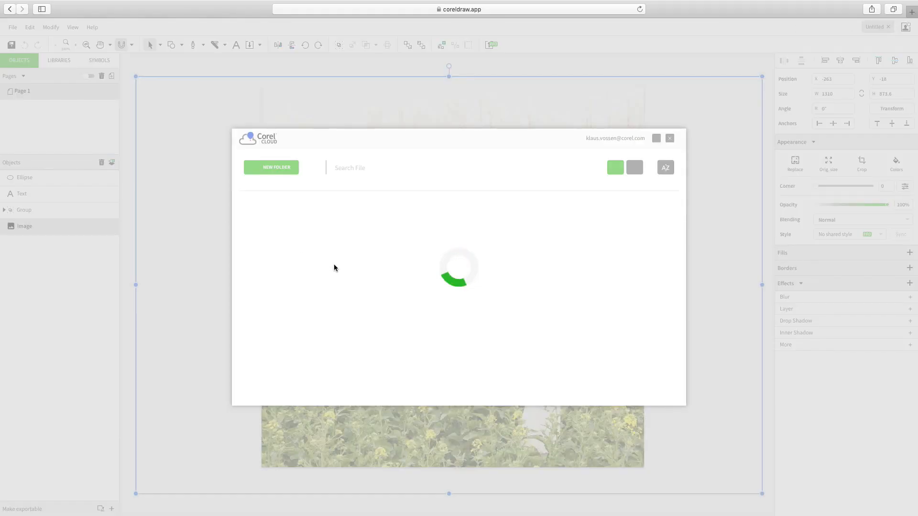
double_click(278, 196)
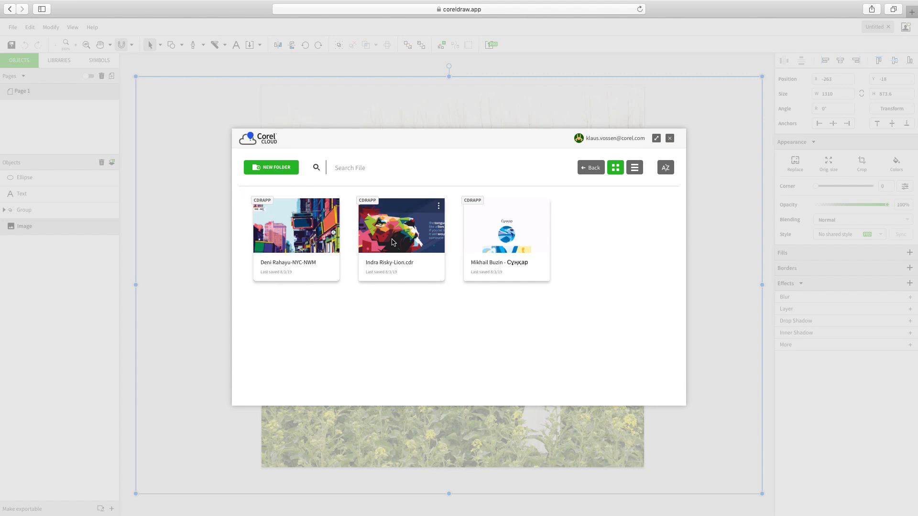
left_click(393, 237)
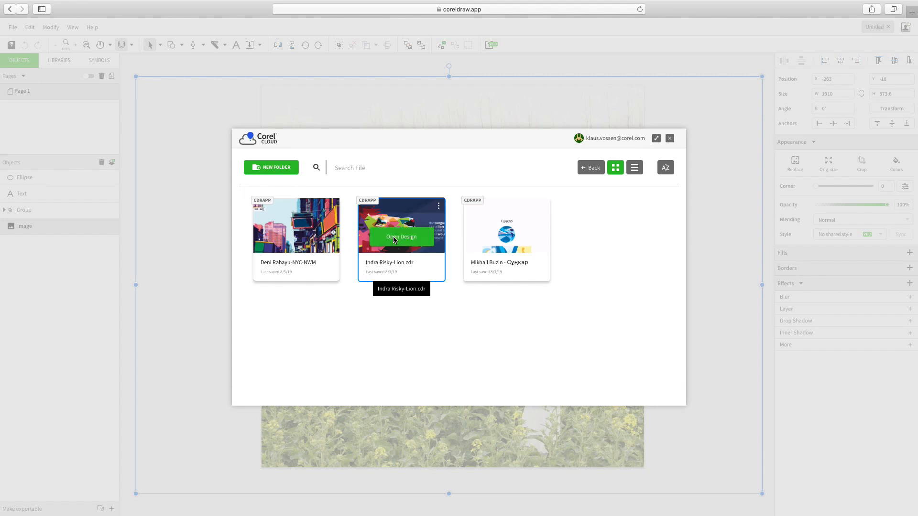
left_click(393, 236)
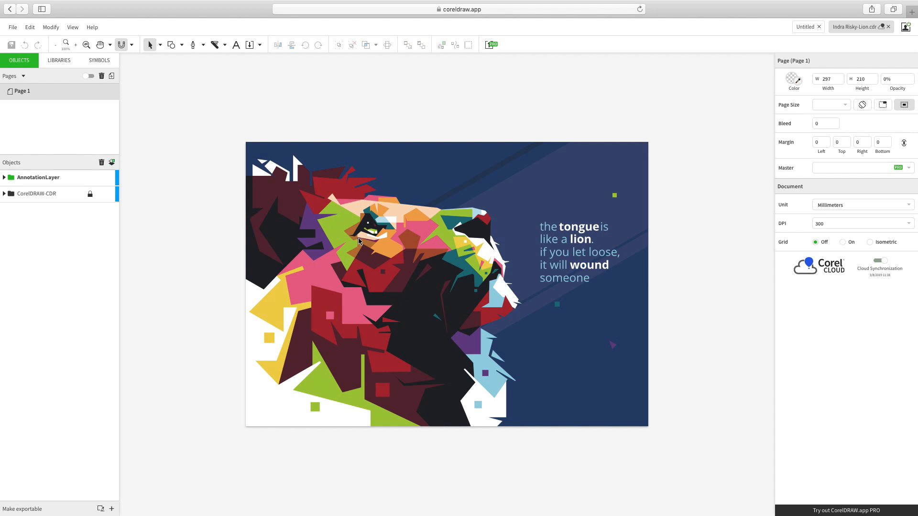
Expand AnnotationLayer and reduce the opacity of the bold word "tongue" in the quote to 66%
left_click(4, 178)
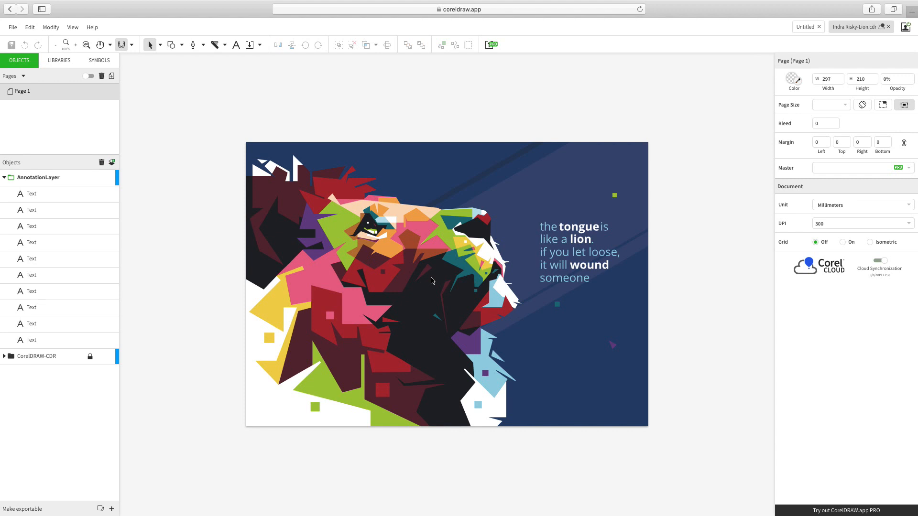
left_click(569, 233)
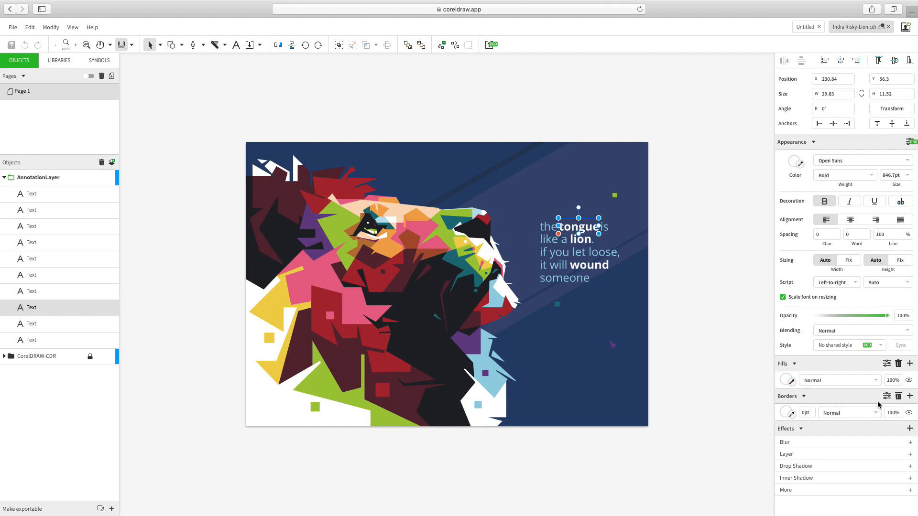
left_click(864, 316)
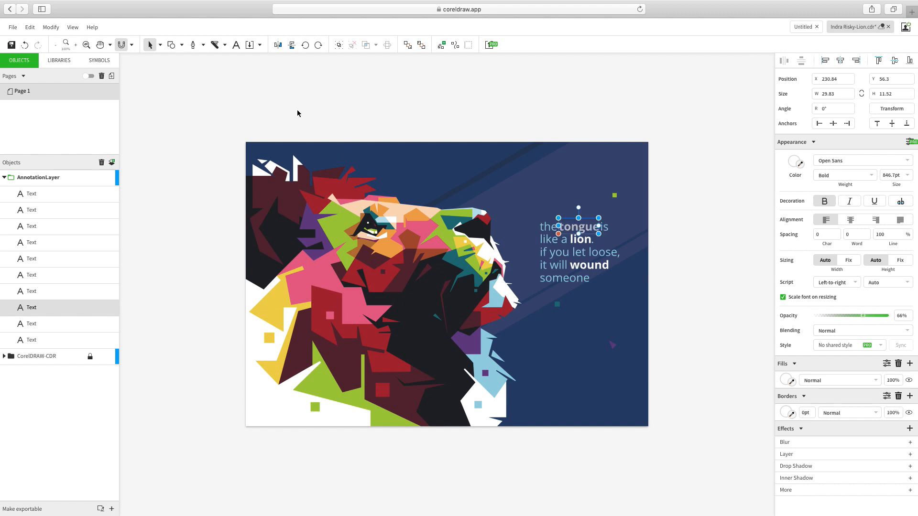
left_click(204, 46)
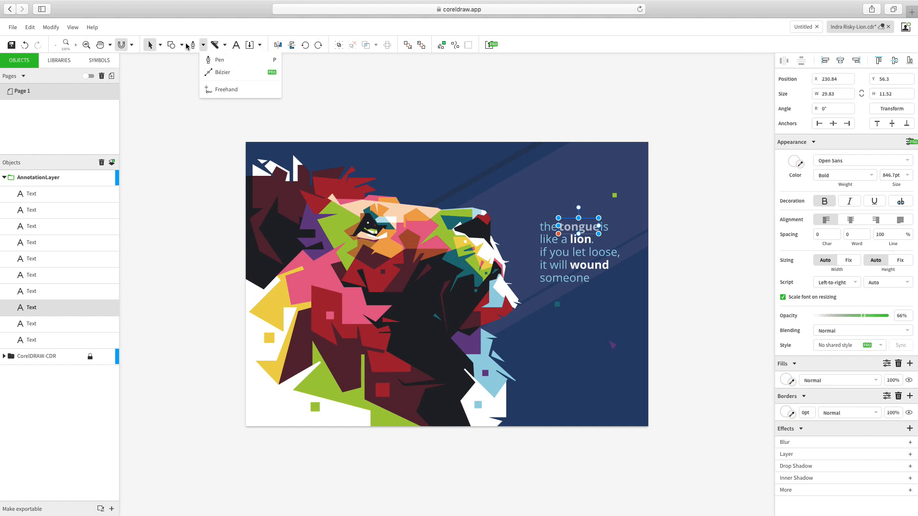
left_click(182, 46)
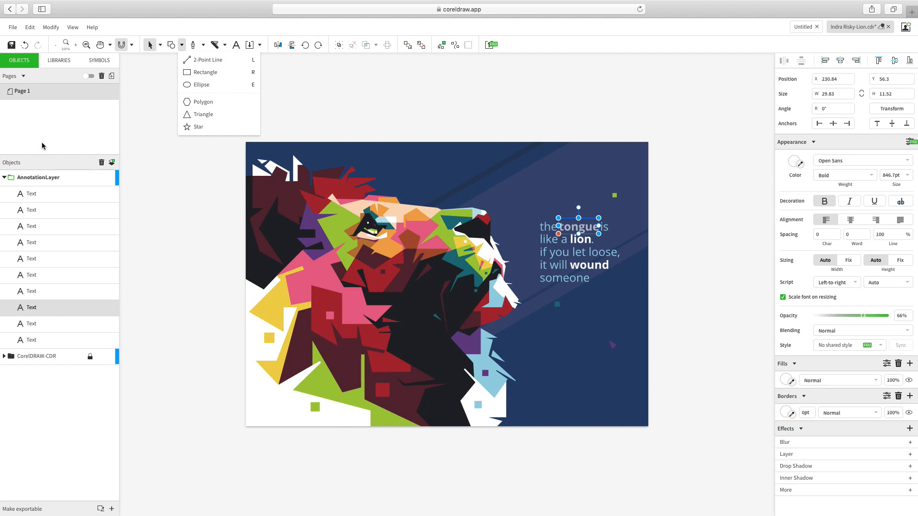
left_click(69, 139)
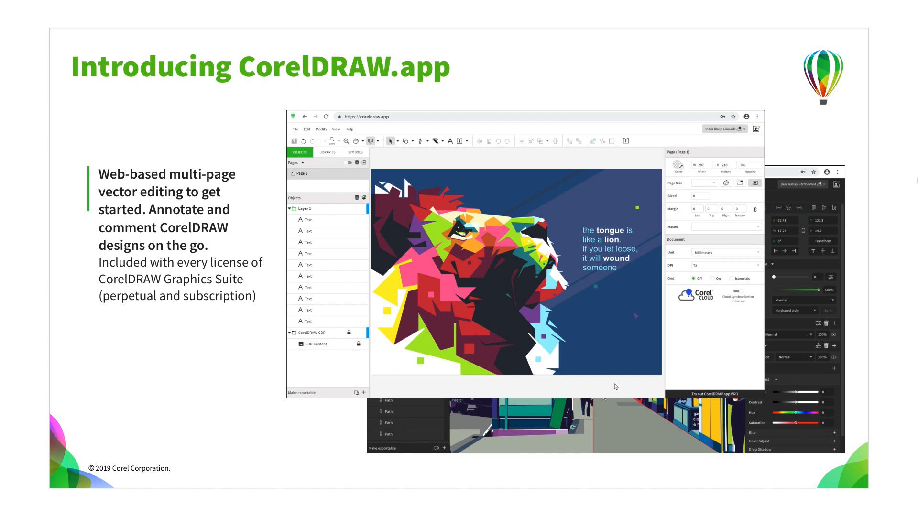
key("Right")
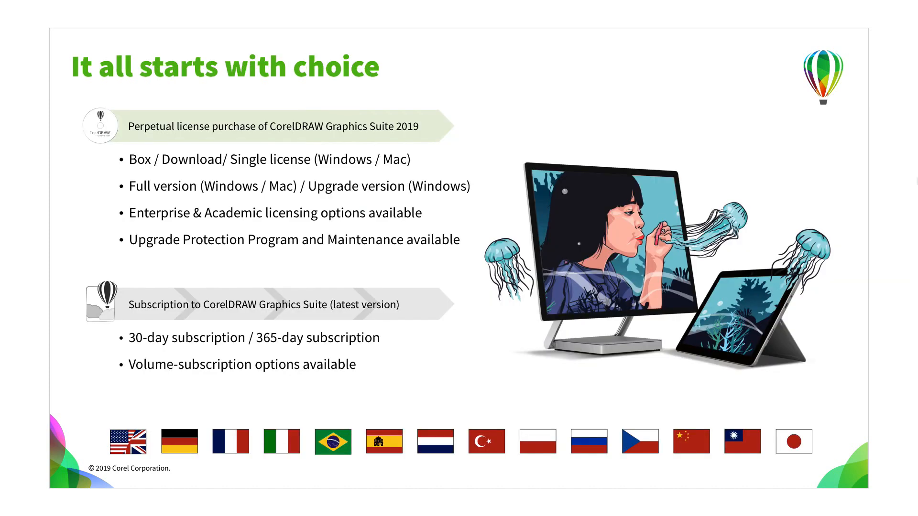